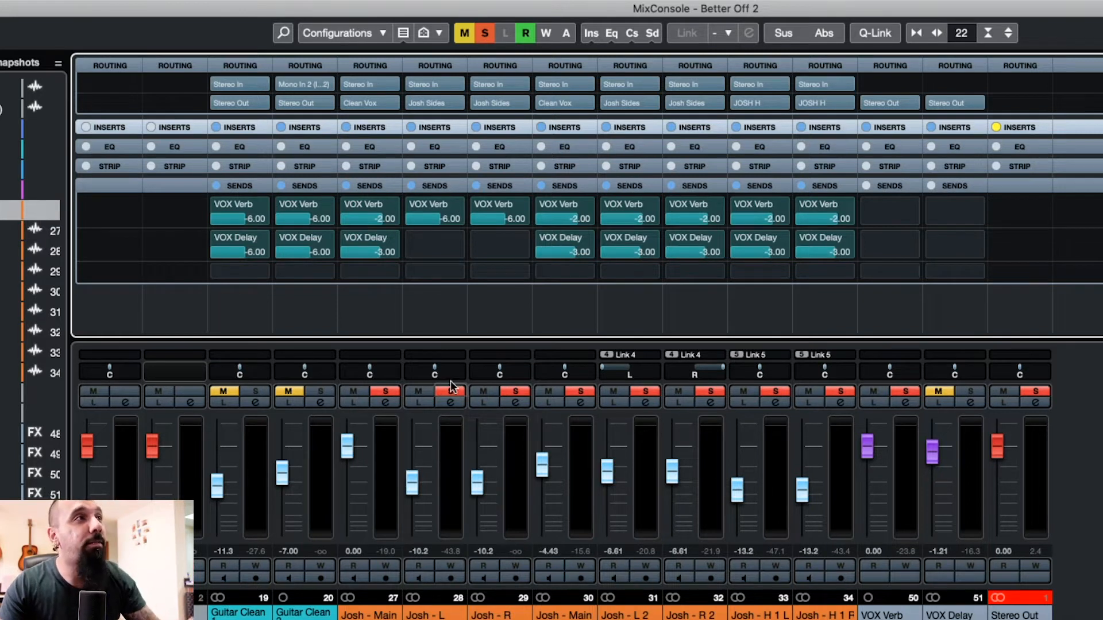
- Show the insert plug-ins of all mixer channels, and switch to the project window
click(380, 129)
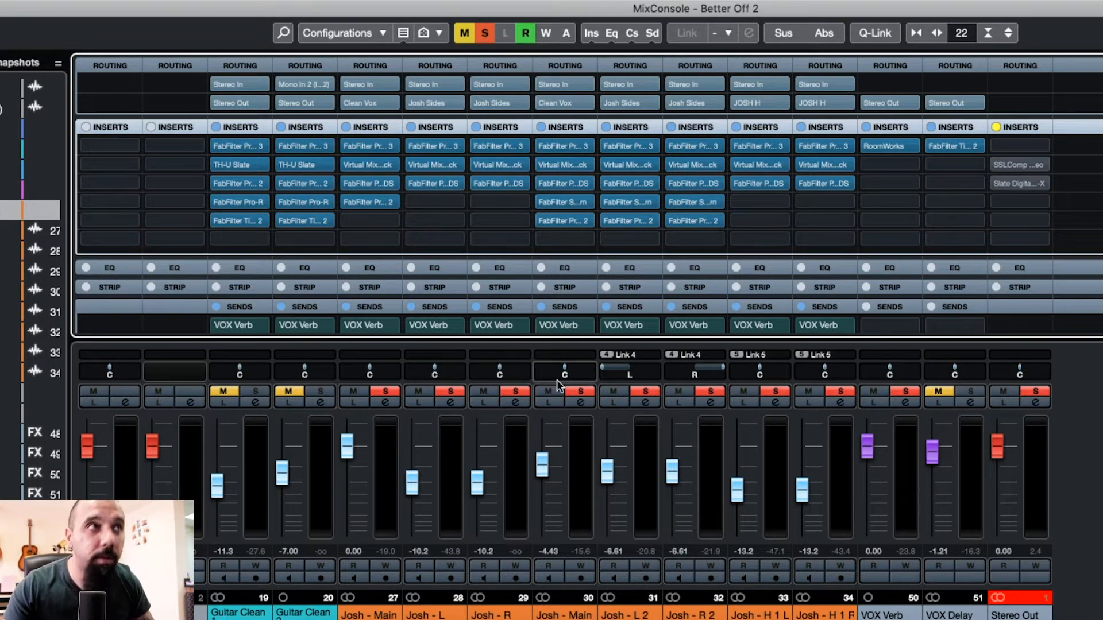
key(ctrl+Up)
click(833, 405)
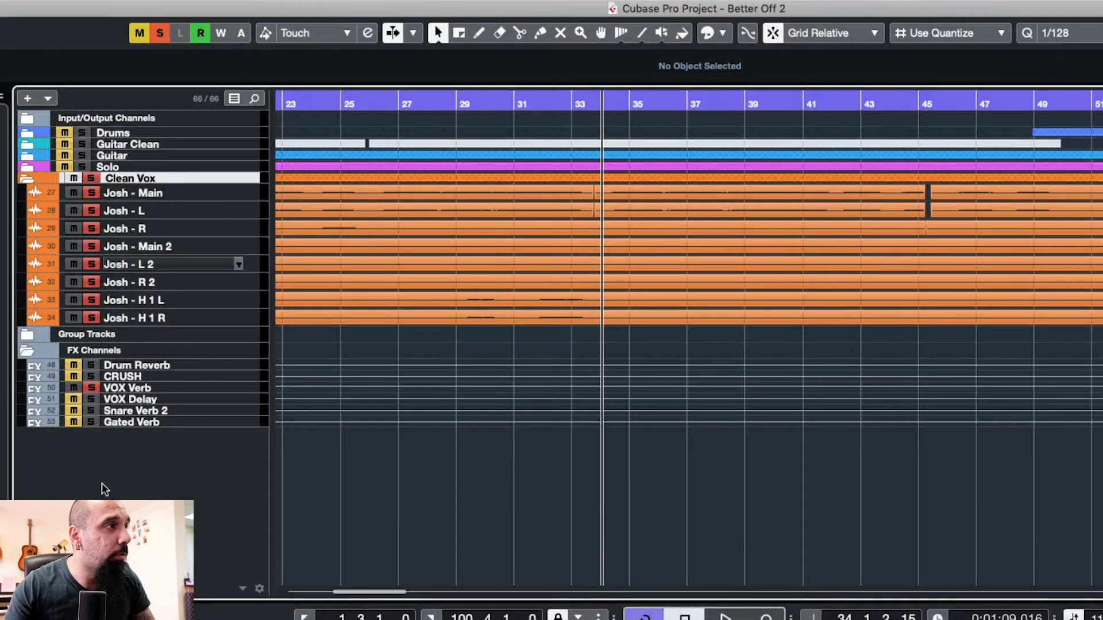
- Examine the setup options and effect list for adding an effect track, and cancel without creating one
right_click(135, 476)
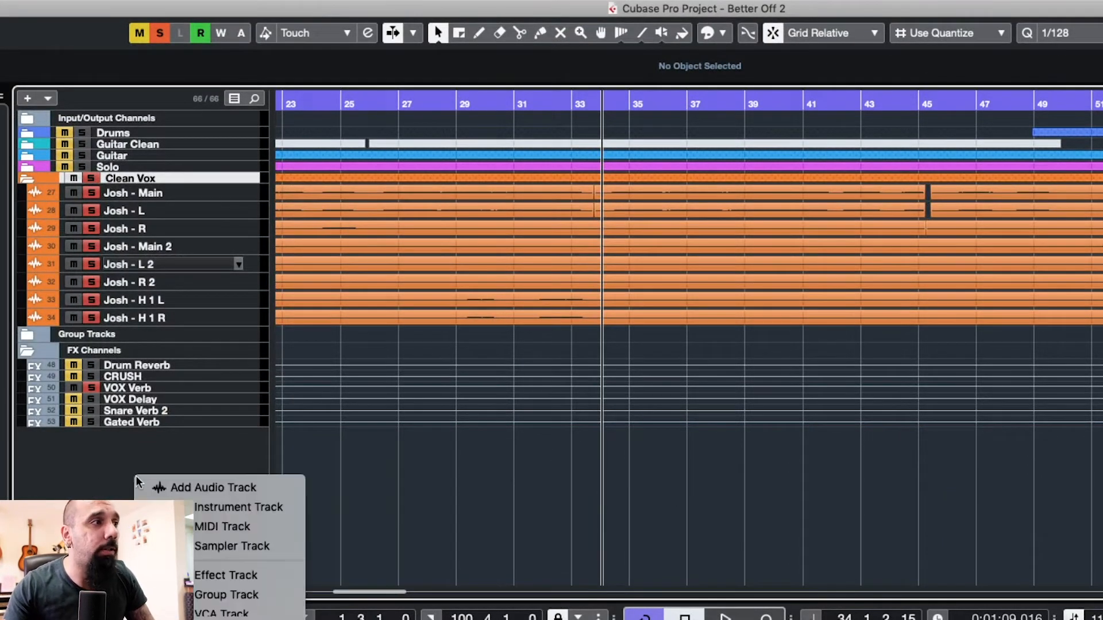
click(243, 575)
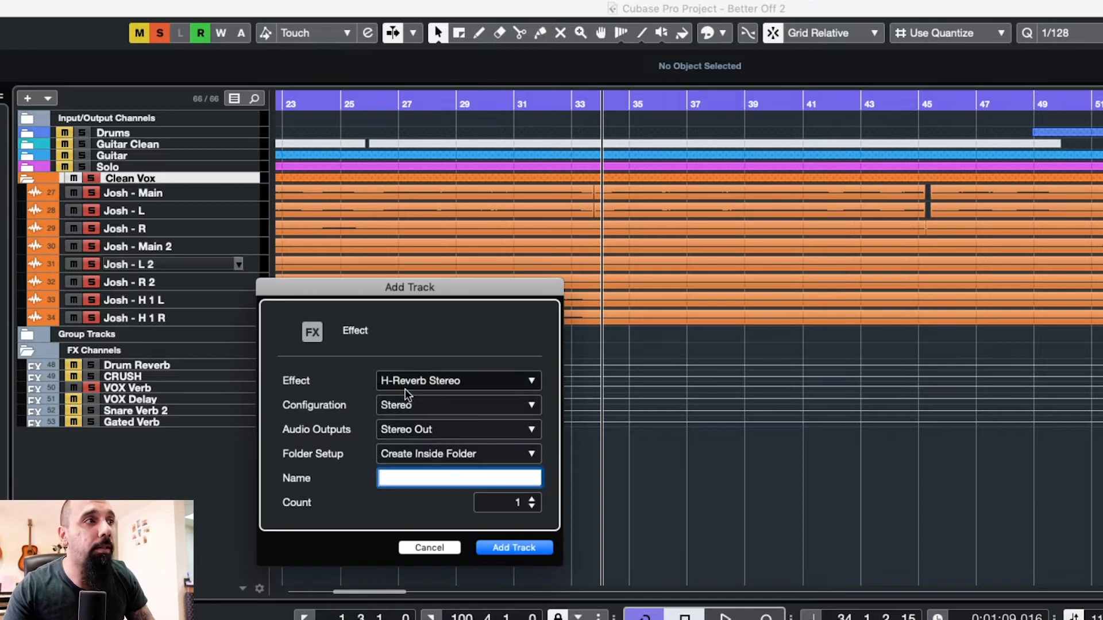
click(419, 380)
scroll(409, 477, down, 5)
scroll(403, 460, up, 10)
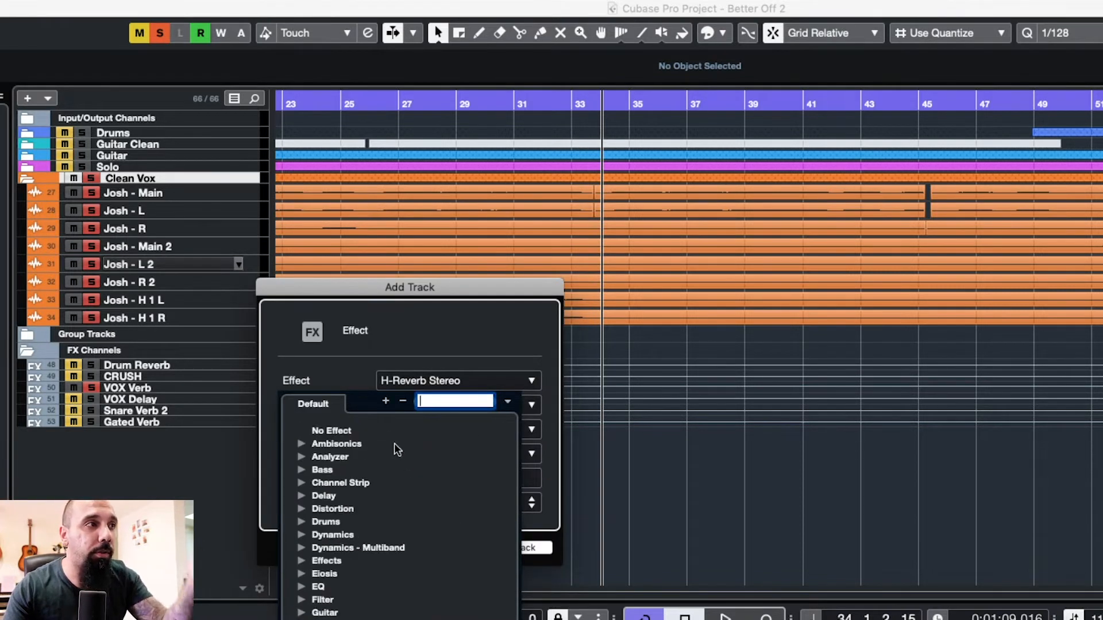
click(450, 287)
click(417, 478)
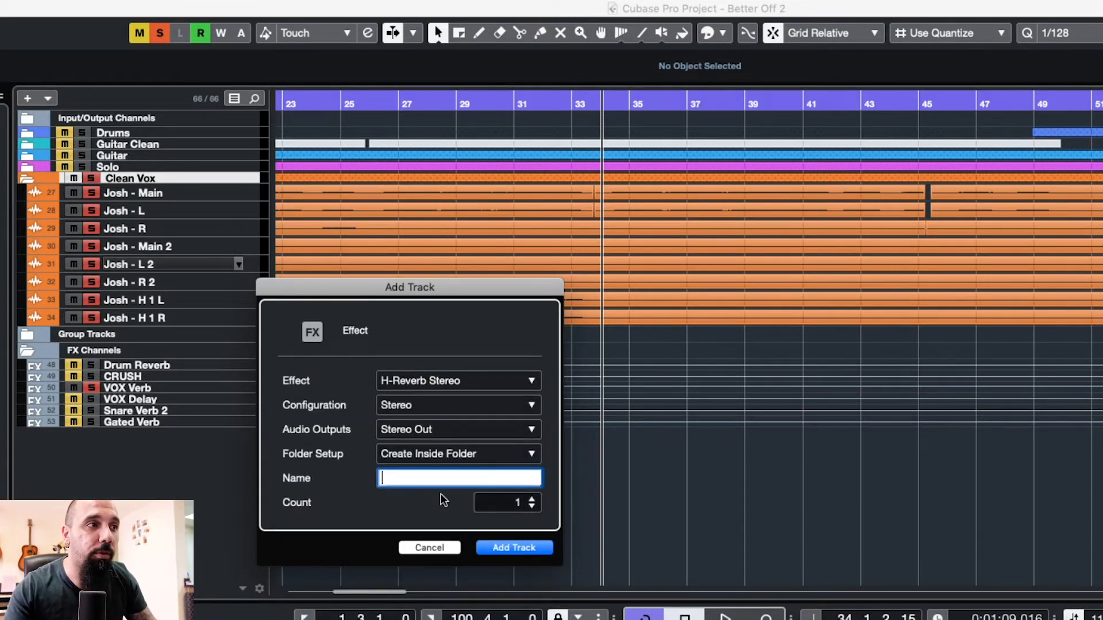
click(454, 547)
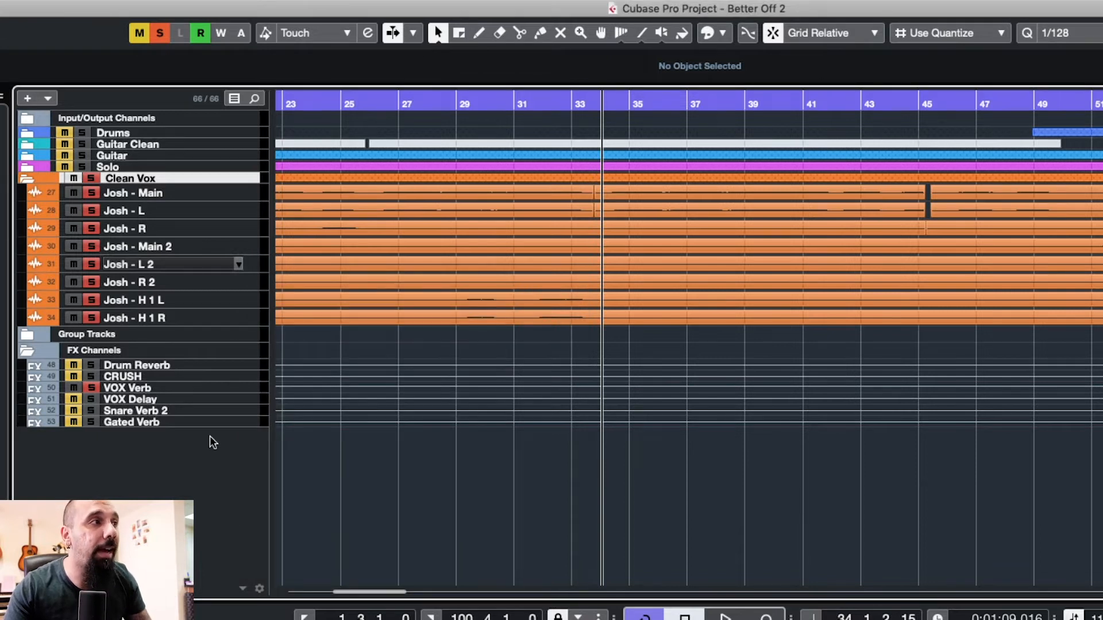
- Inspect the insert on the VOX Verb channel and the sends of the main vocal track, number 27
click(245, 392)
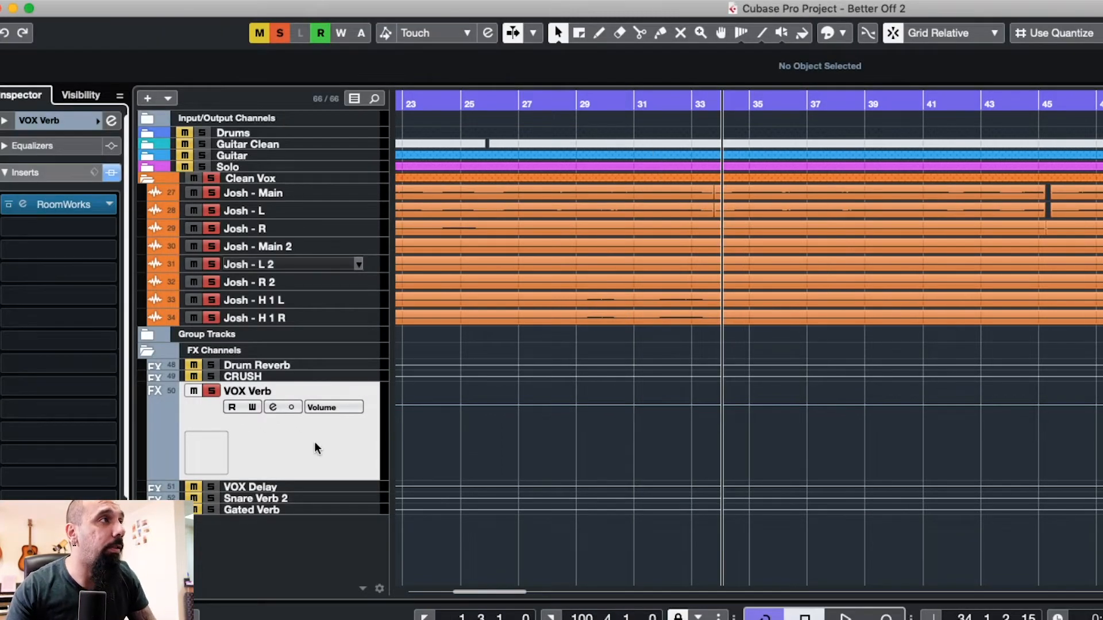
click(370, 191)
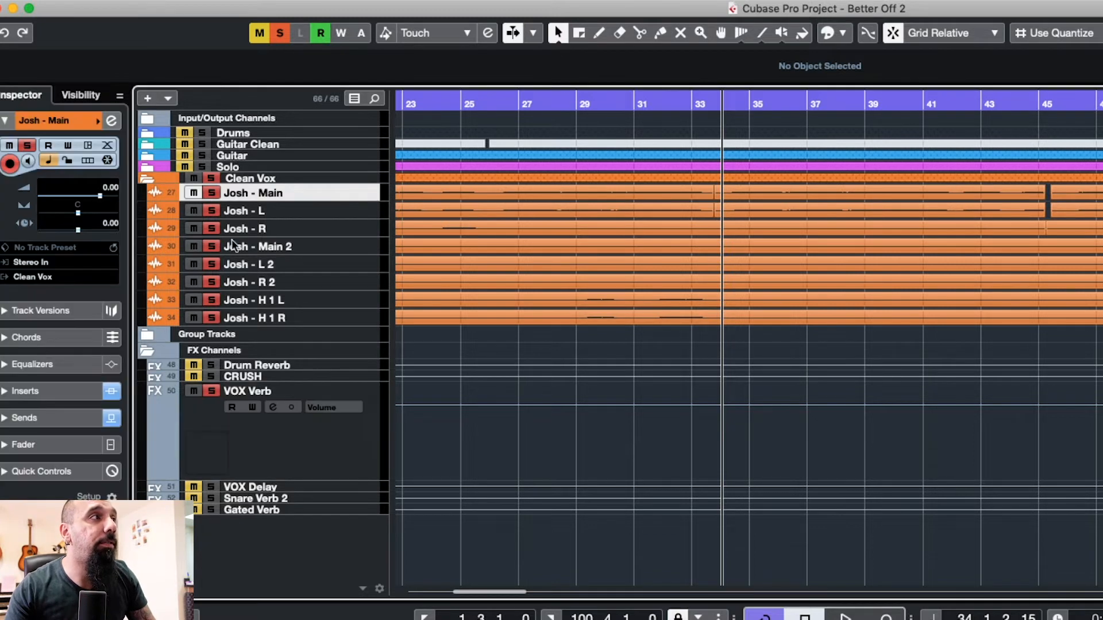
click(6, 419)
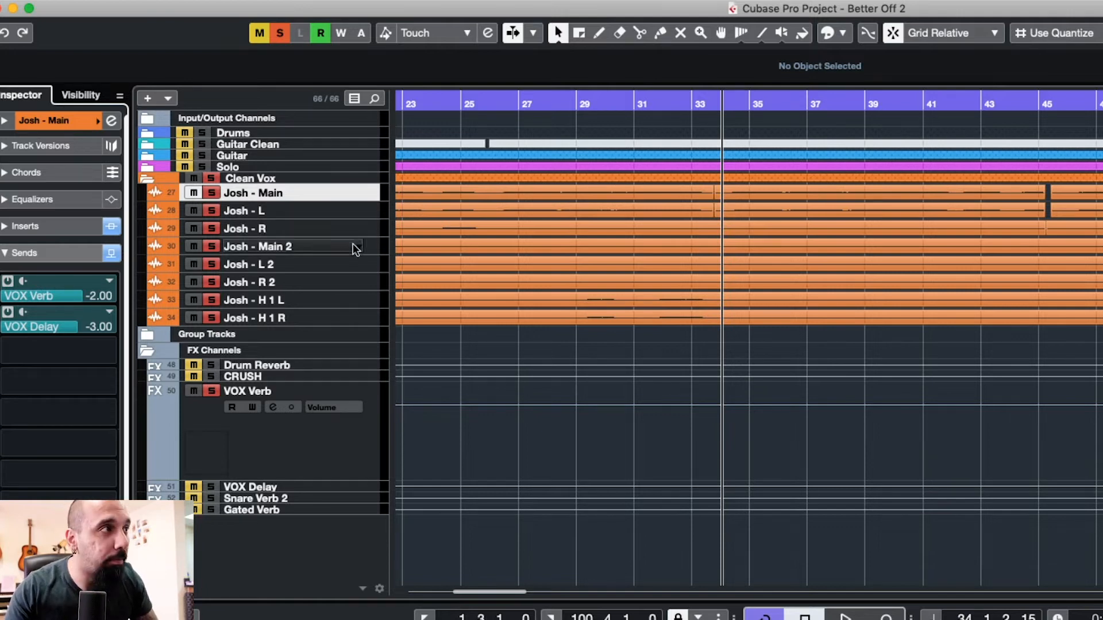
- Switch to the MixConsole, examine the RoomWorks insert on the VOX Verb channel and its output mix, and close the plug-in
key(ctrl+Up)
click(733, 391)
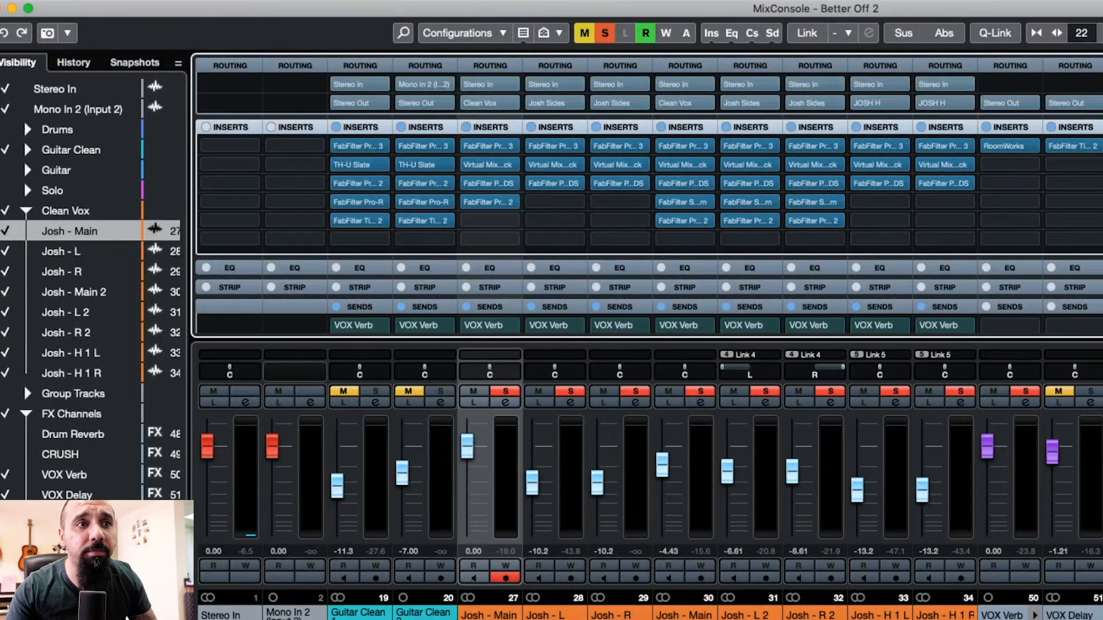
click(1014, 615)
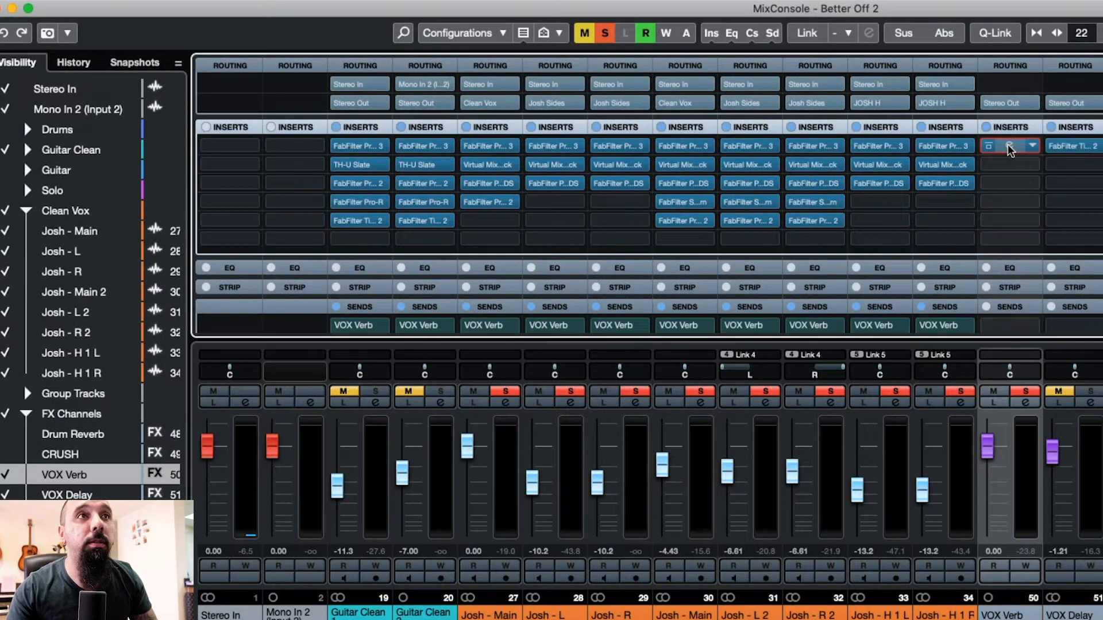
drag(546, 135, 406, 89)
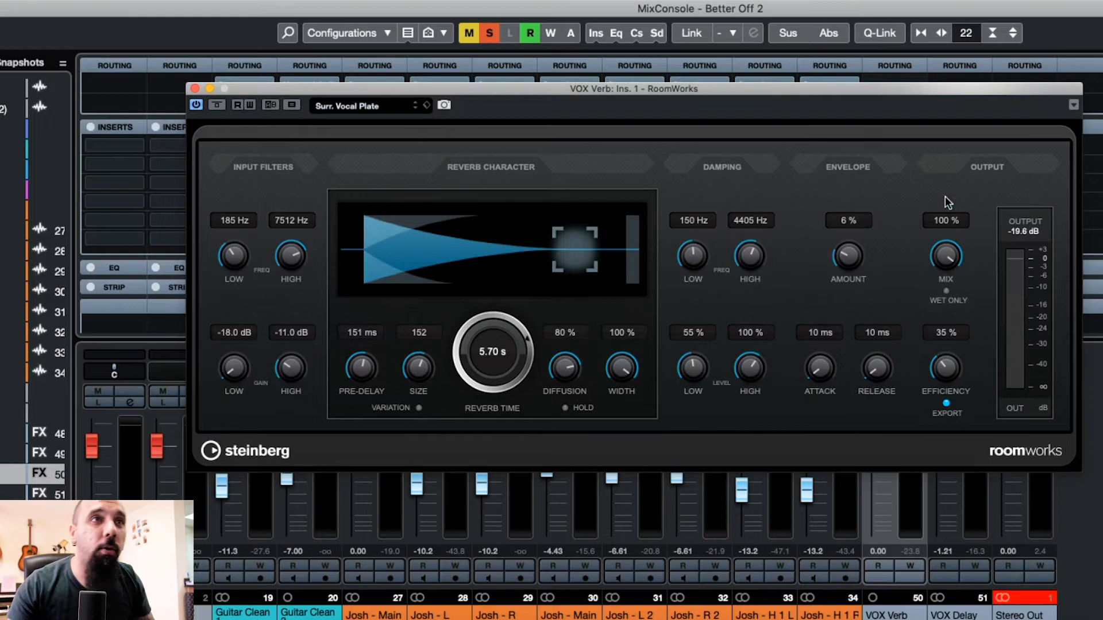
drag(949, 247, 942, 220)
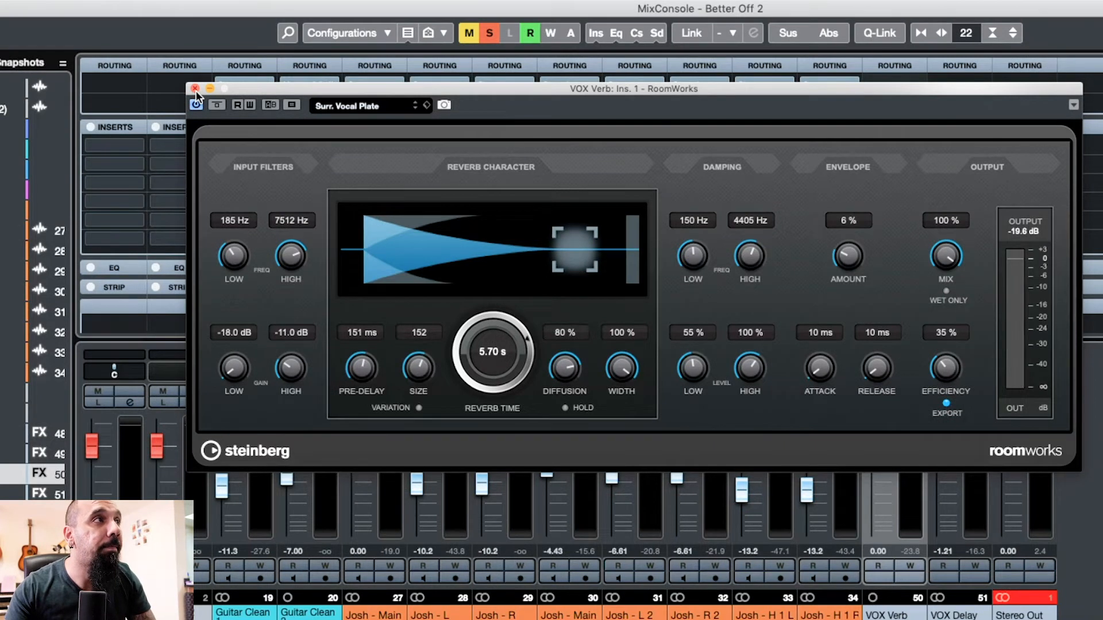
click(195, 89)
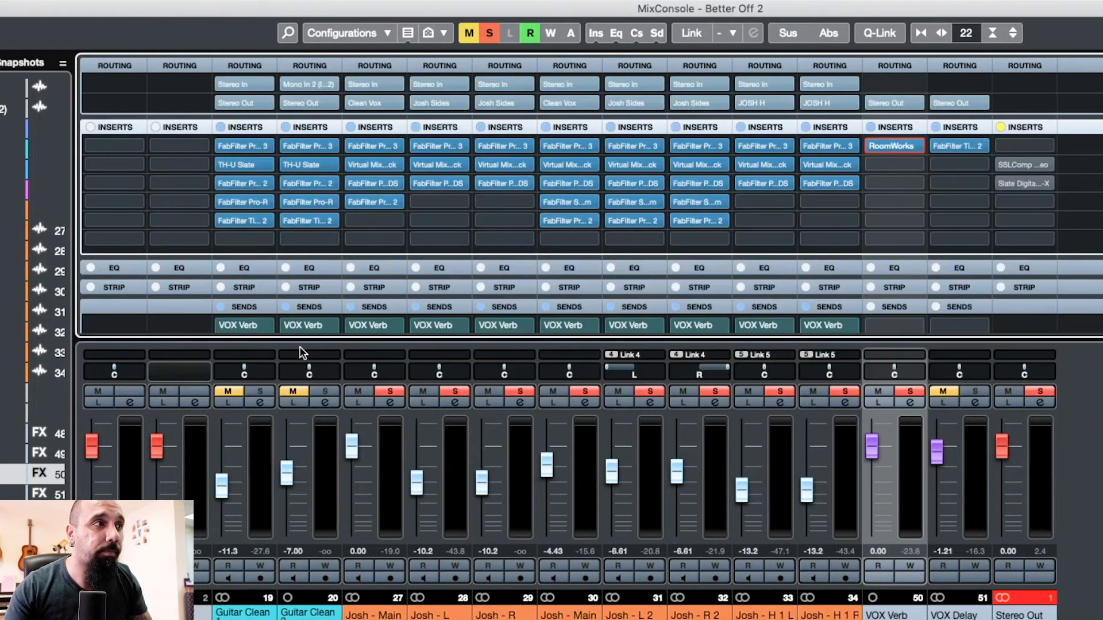
- Show the channel sends and compare the vocal sound with the VOX Verb channel muted and unmuted
mouse_move(394, 331)
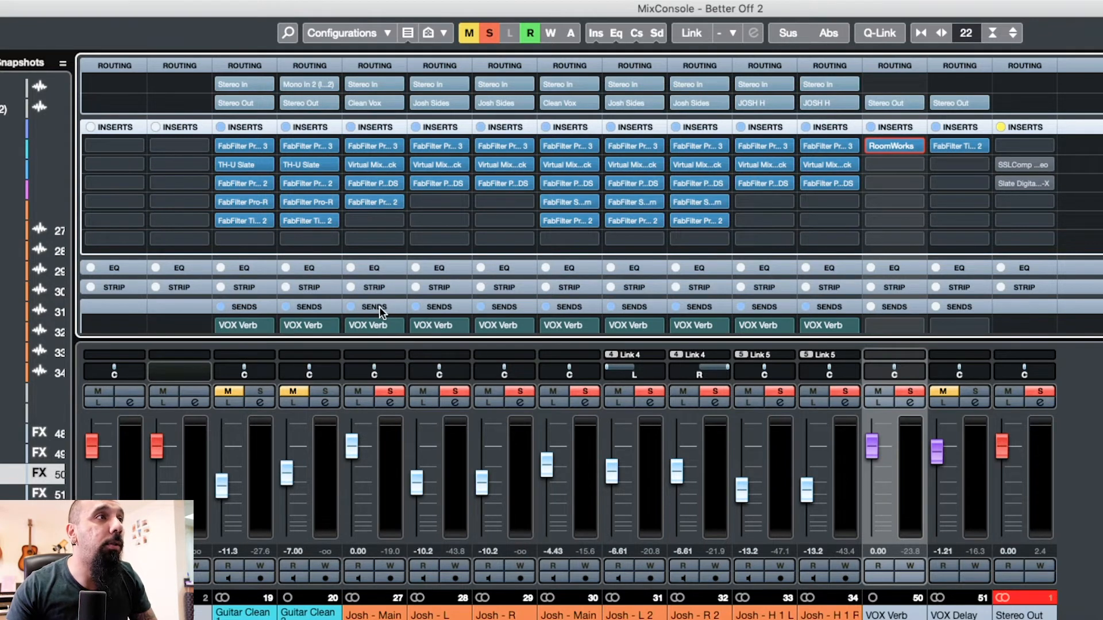
click(379, 307)
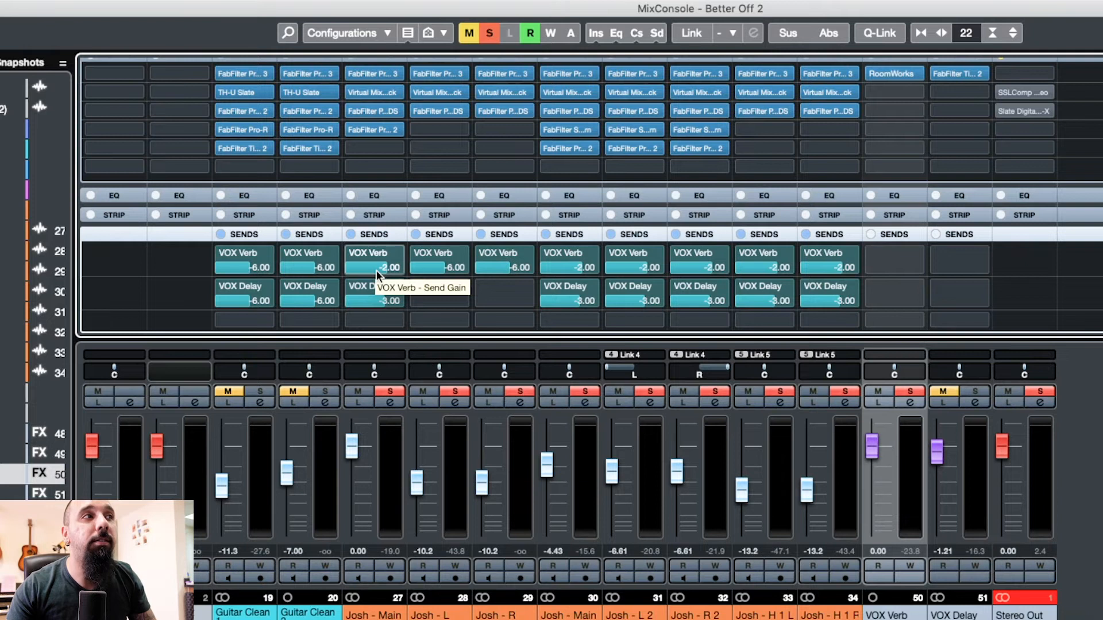
mouse_move(354, 253)
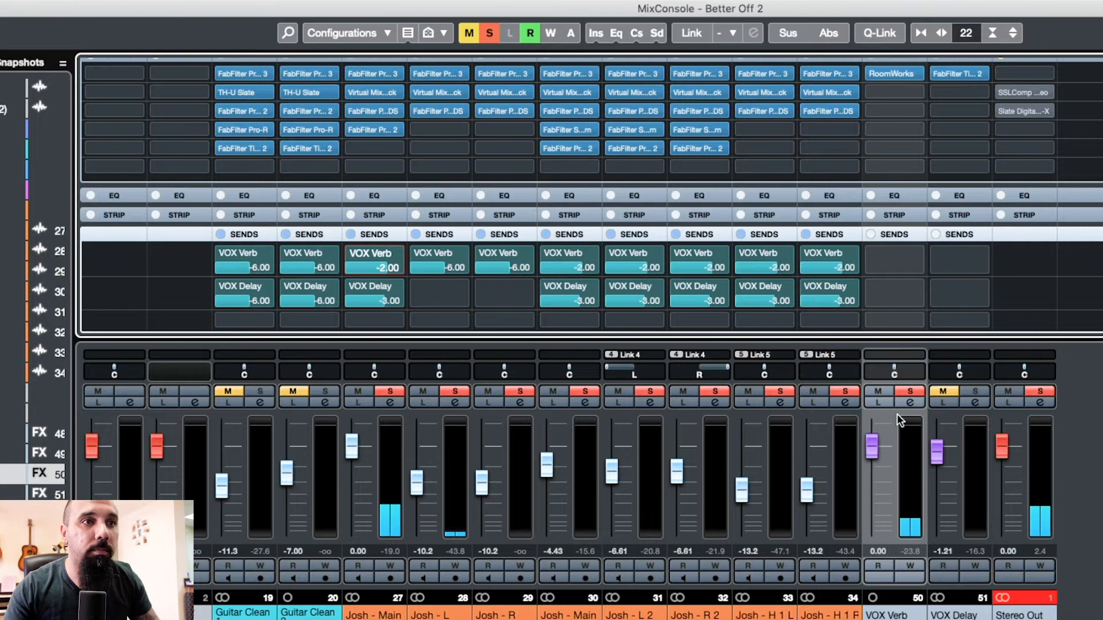
click(878, 392)
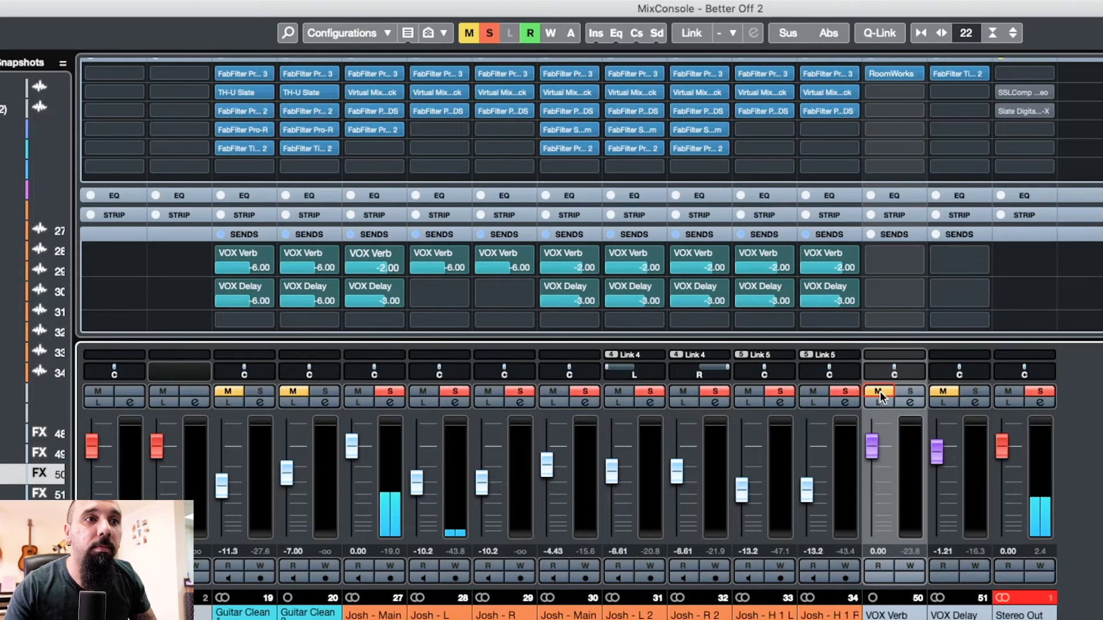
click(878, 391)
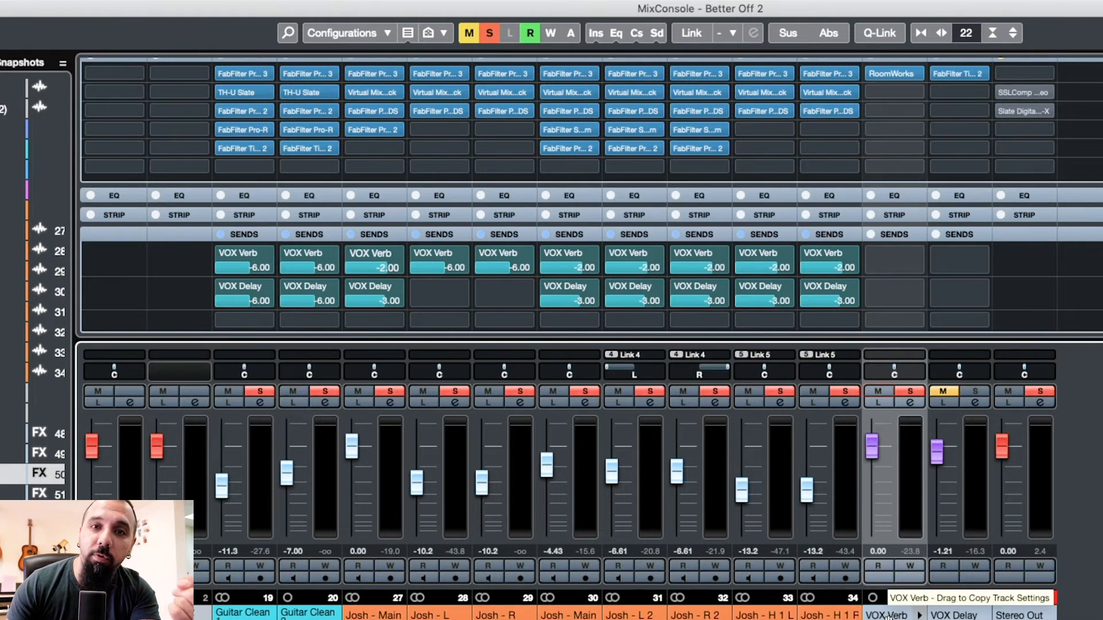
- Try the VOX Verb send on the main vocal channel 27 at -8.05, and set it to -1.34
click(385, 267)
drag(375, 266, 370, 268)
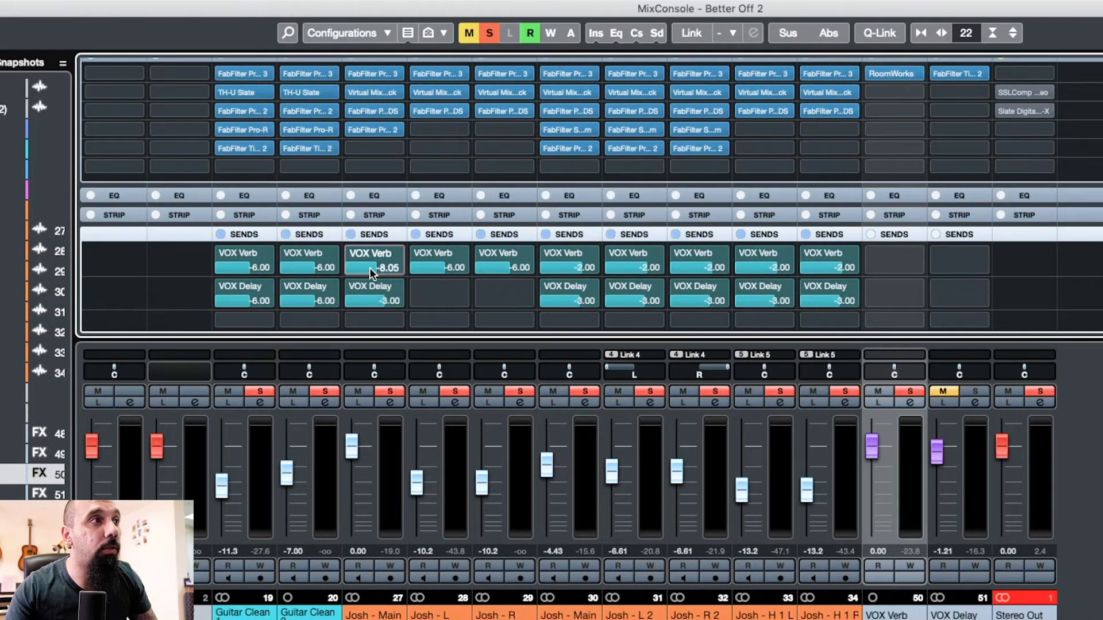
mouse_move(387, 290)
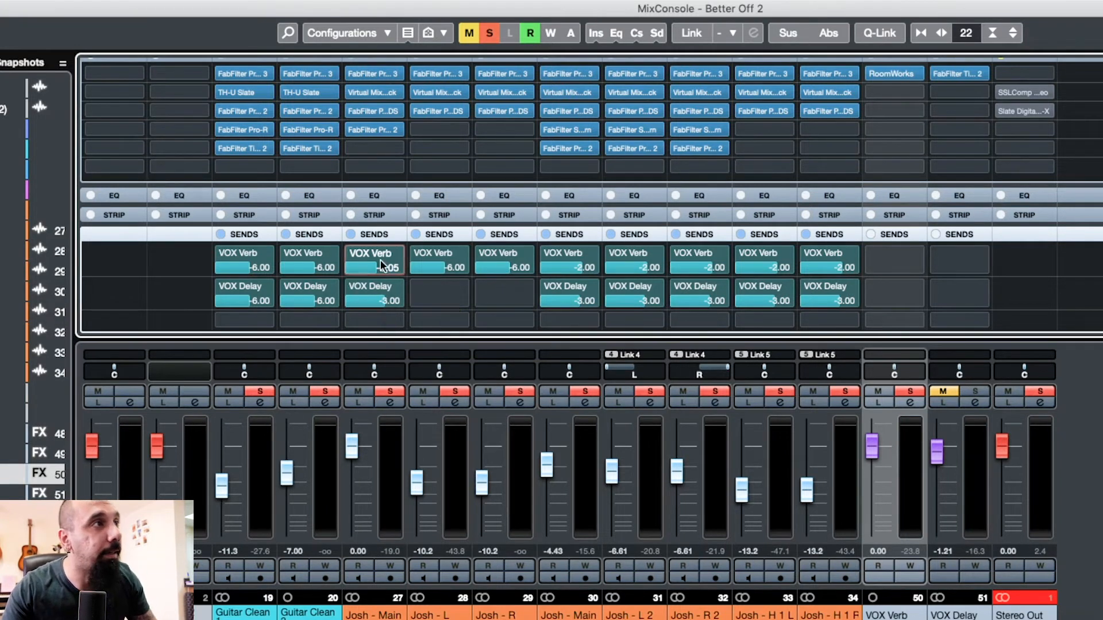
mouse_move(374, 267)
mouse_down()
mouse_move(332, 280)
mouse_move(381, 269)
mouse_up()
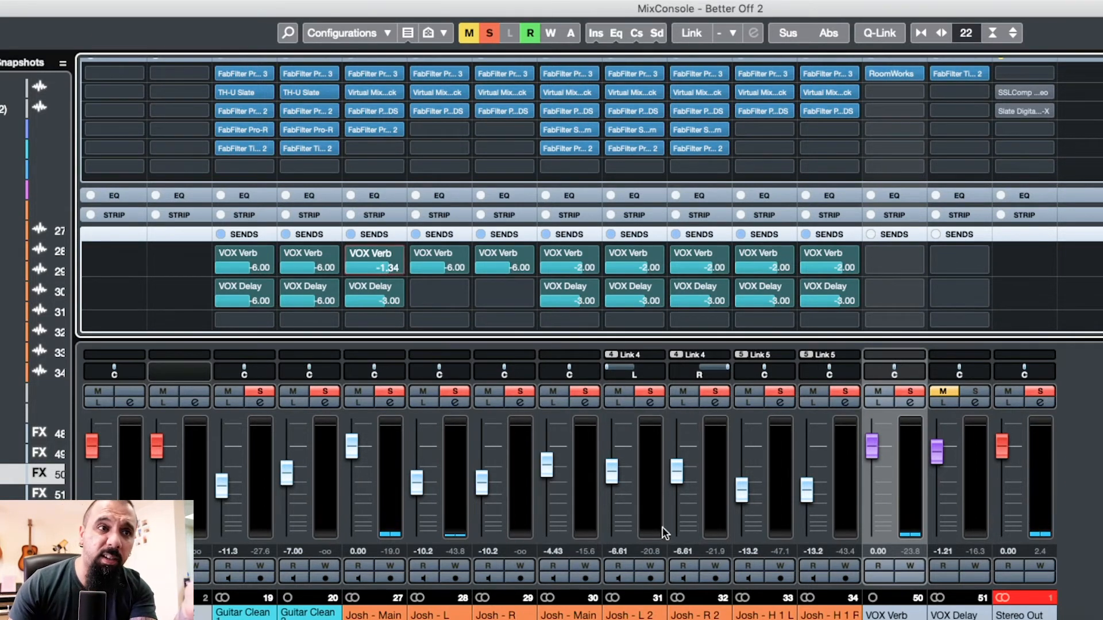
- Set the input filters of RoomWorks on the VOX Verb channel to 218 Hz low and 7856 Hz high
mouse_move(888, 313)
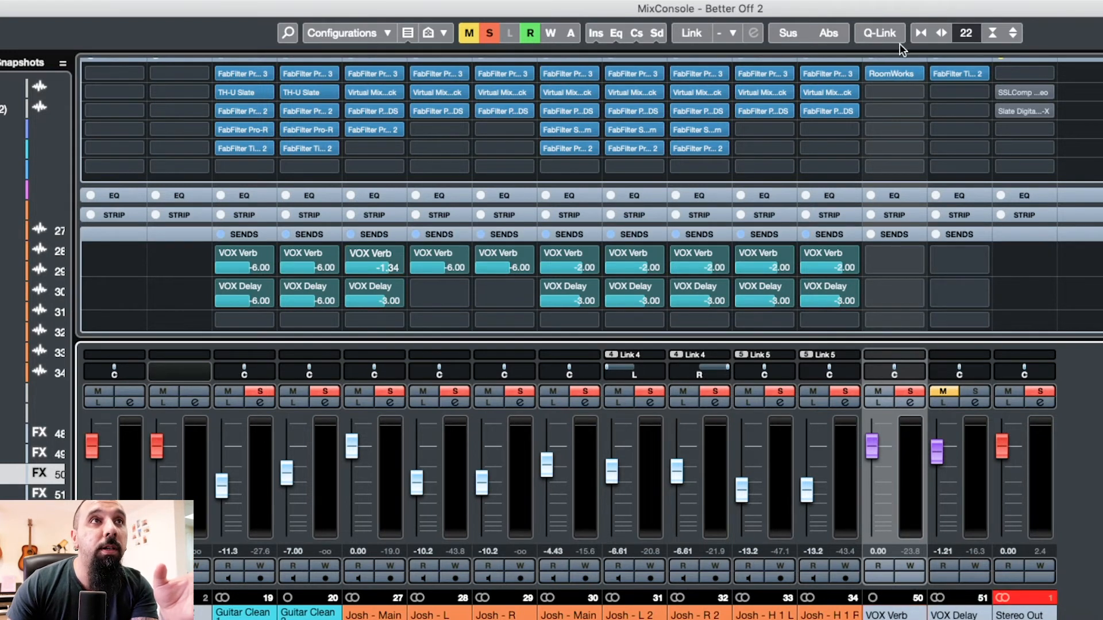
click(894, 73)
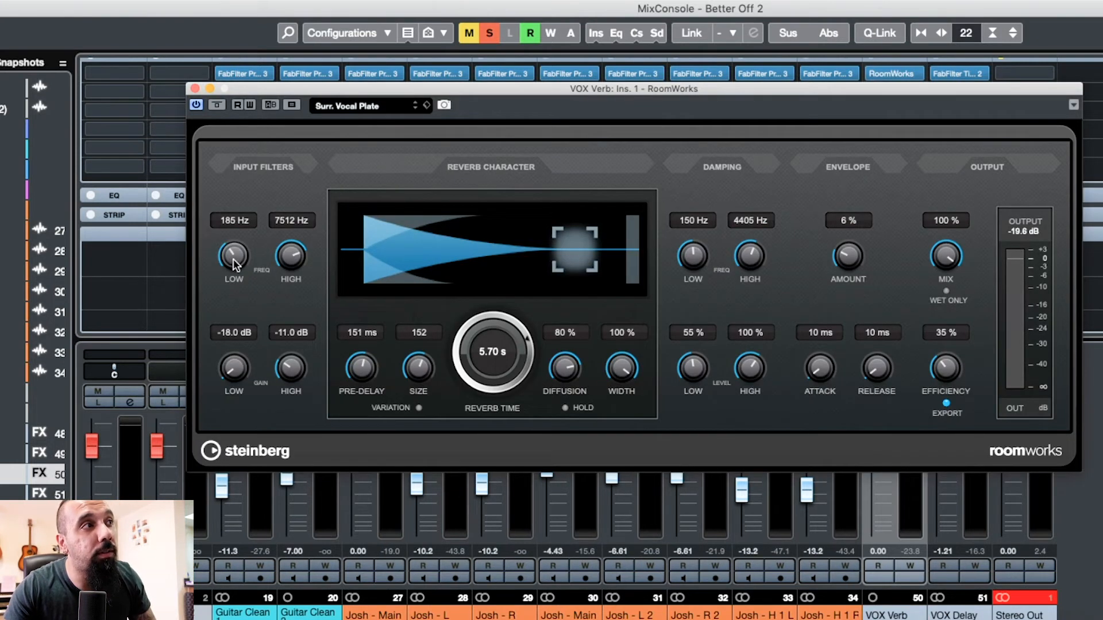
scroll(292, 257, up, 2)
scroll(229, 257, up, 3)
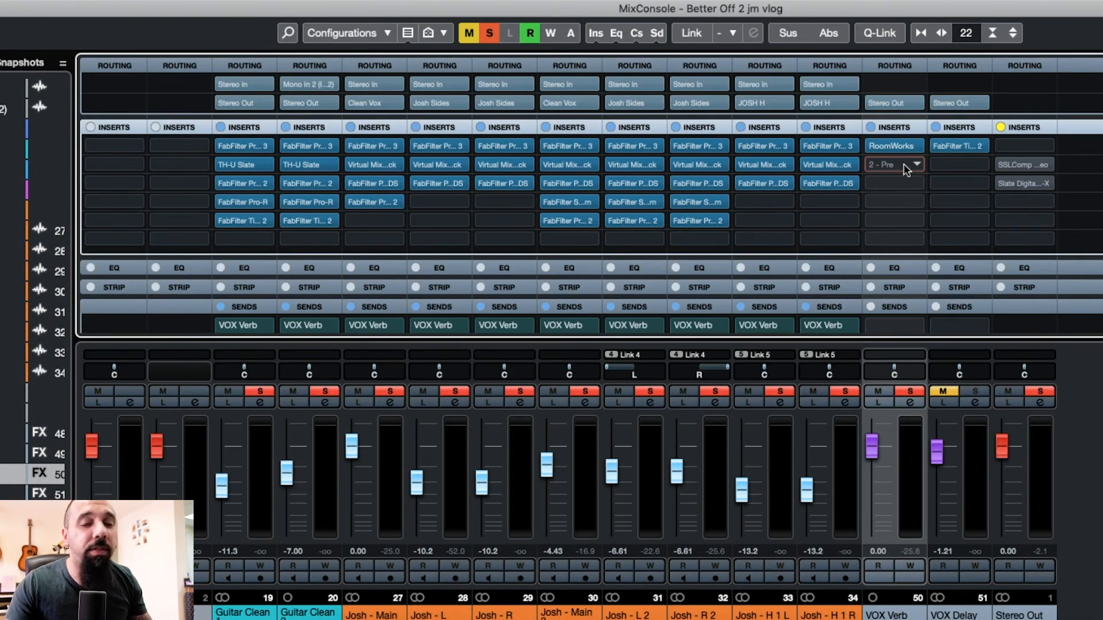
- Insert StudioEQ in the second insert slot of the VOX Verb channel
click(908, 163)
text(stud)
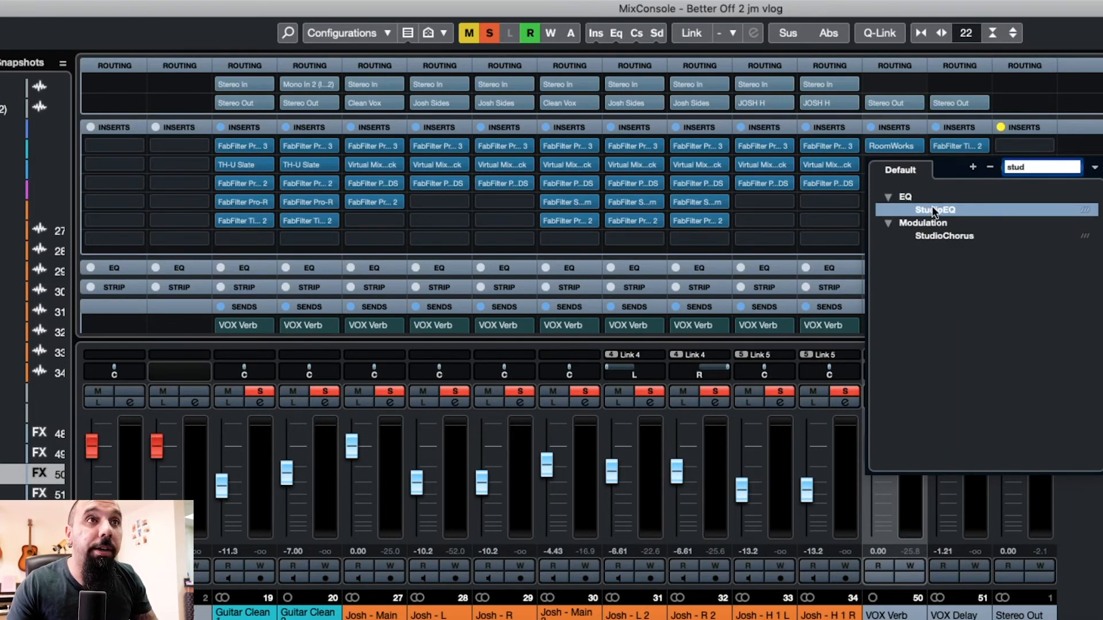
click(934, 210)
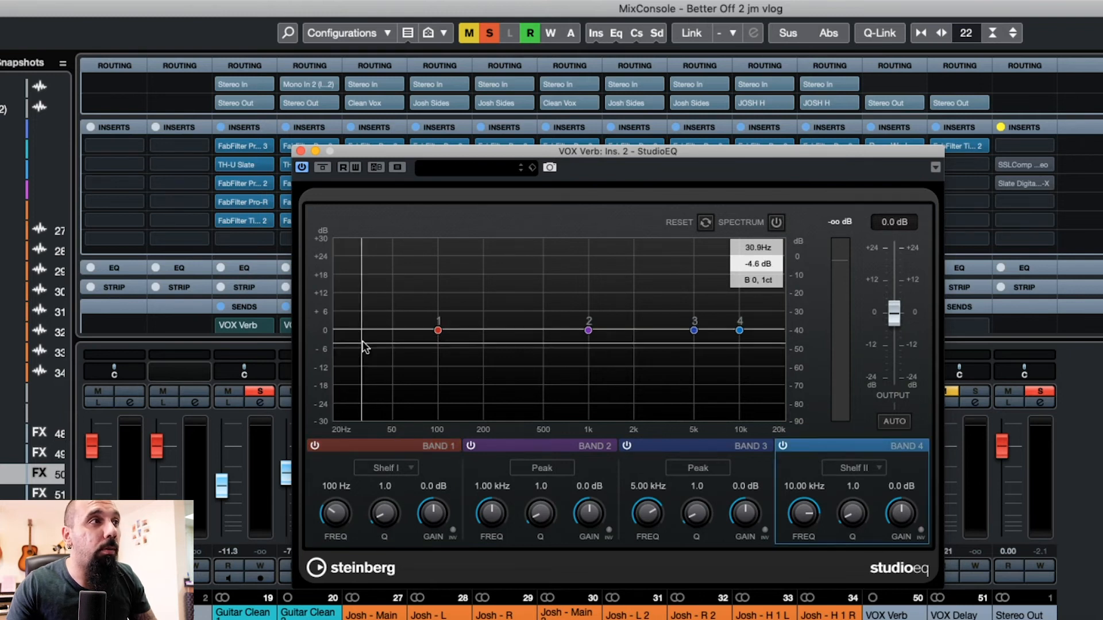
- Cut StudioEQ band 1 to -22.2 dB at 89 Hz and band 4 to -12.6 dB at 8.59 kHz, and close the plug-in
drag(439, 332, 431, 398)
drag(740, 332, 730, 371)
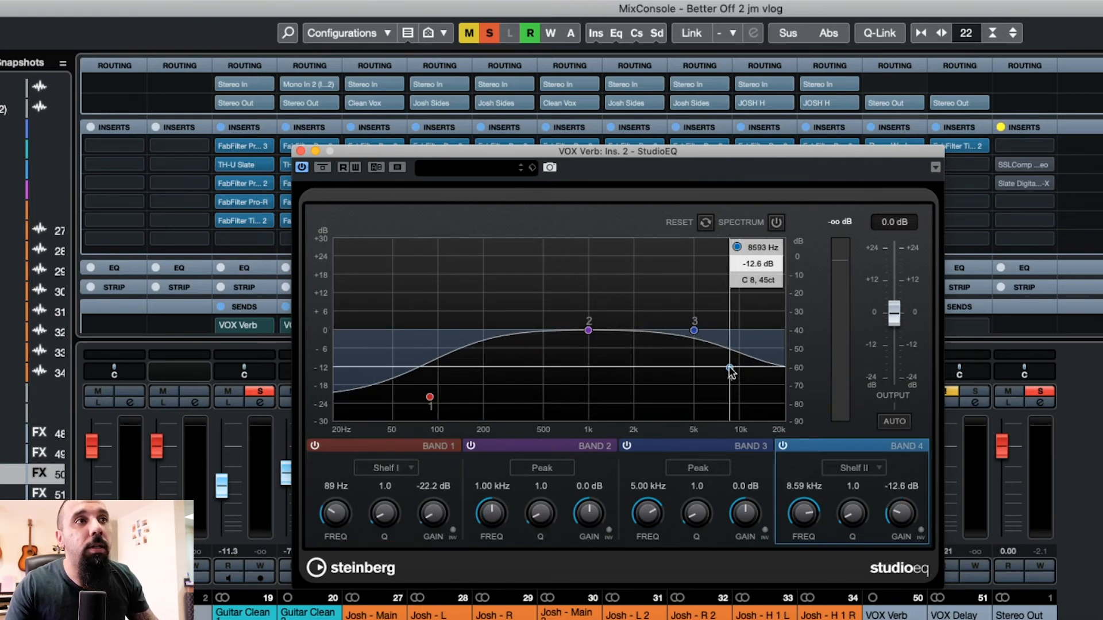
click(300, 151)
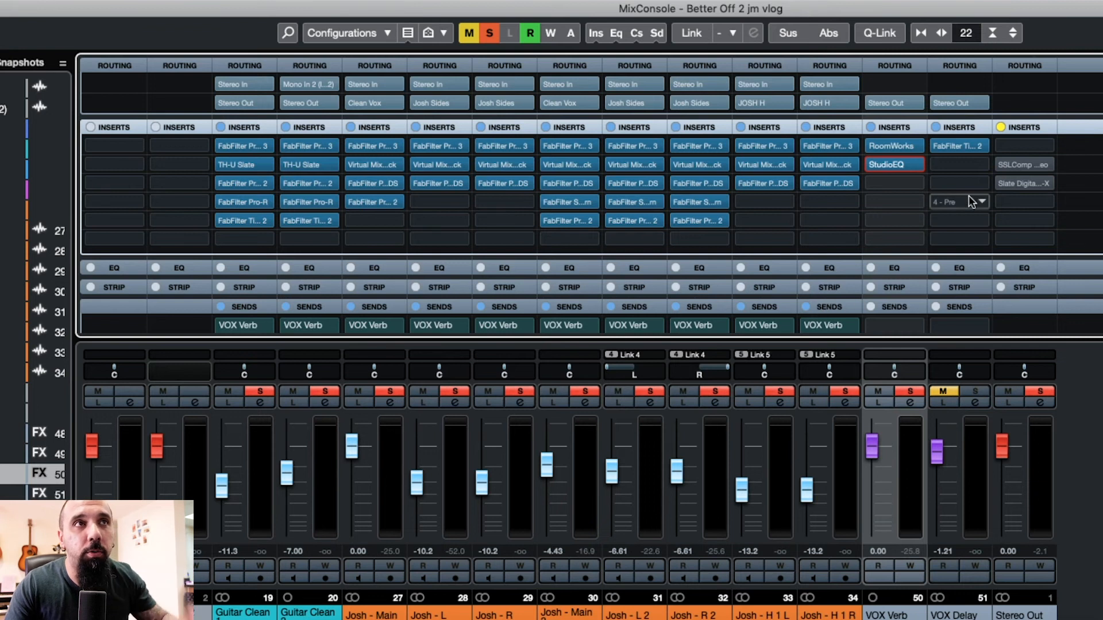
- Review the input filter settings of RoomWorks on the VOX Verb channel, and close the plug-in
click(895, 145)
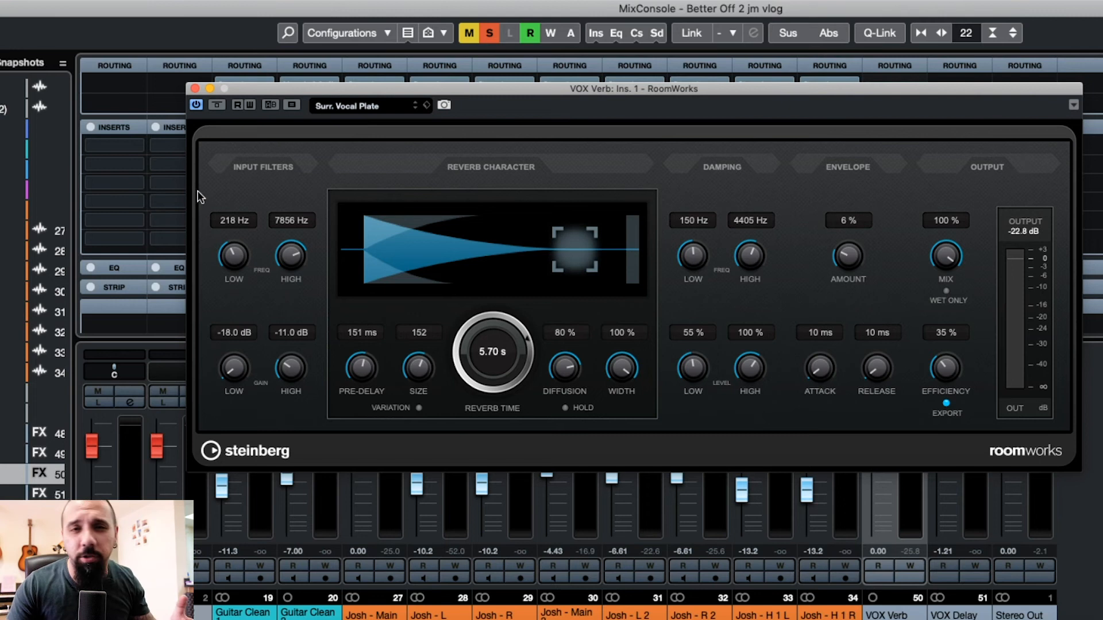
click(195, 88)
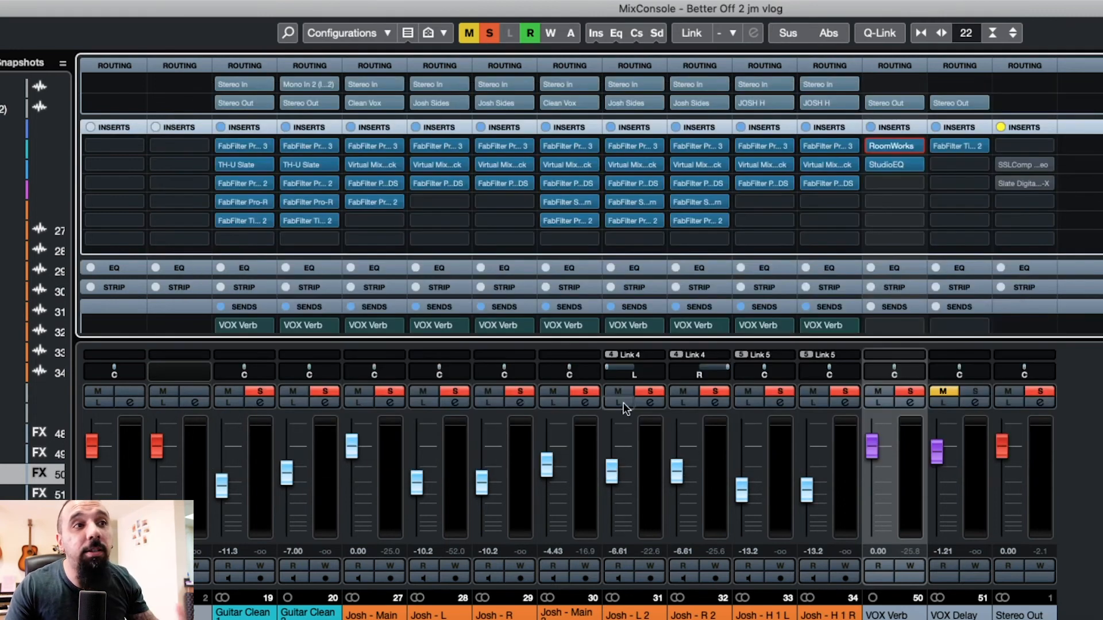